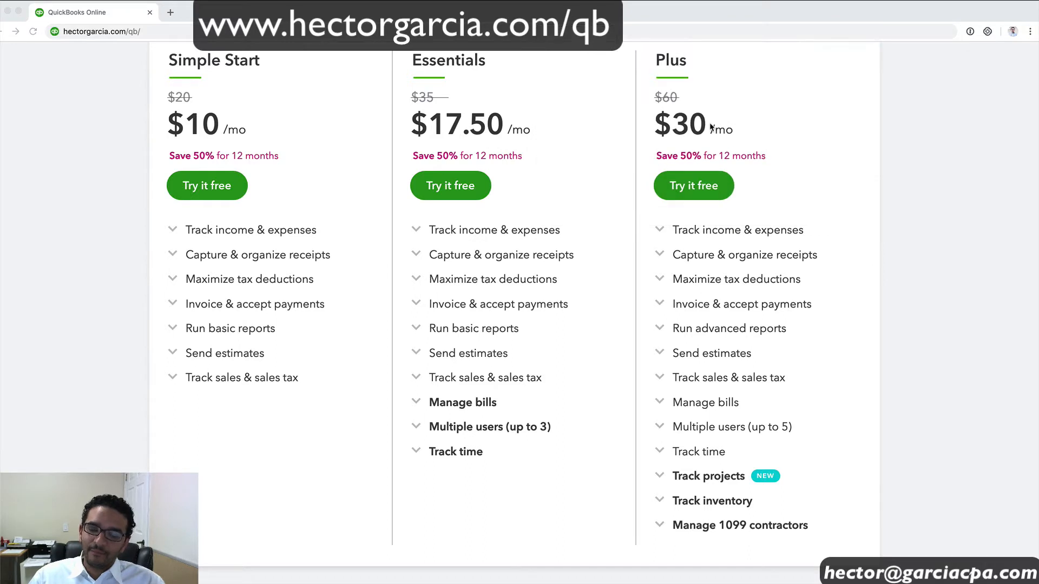
scroll(587, 174, up, 3)
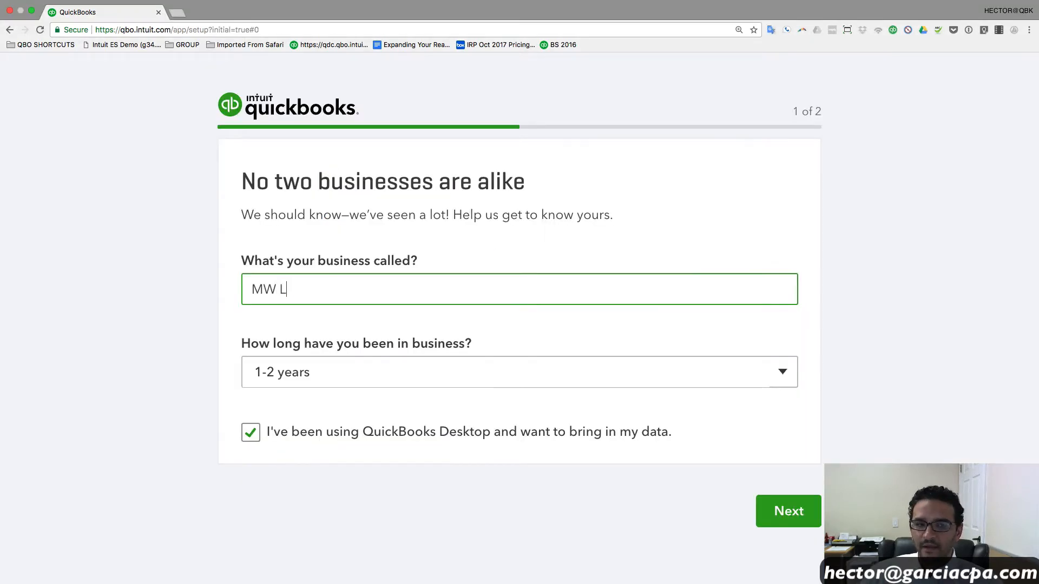
Step: Submit the first setup page for MW LLC with the QuickBooks Desktop data option checked, and dismiss the TSheets offer
click(157, 257)
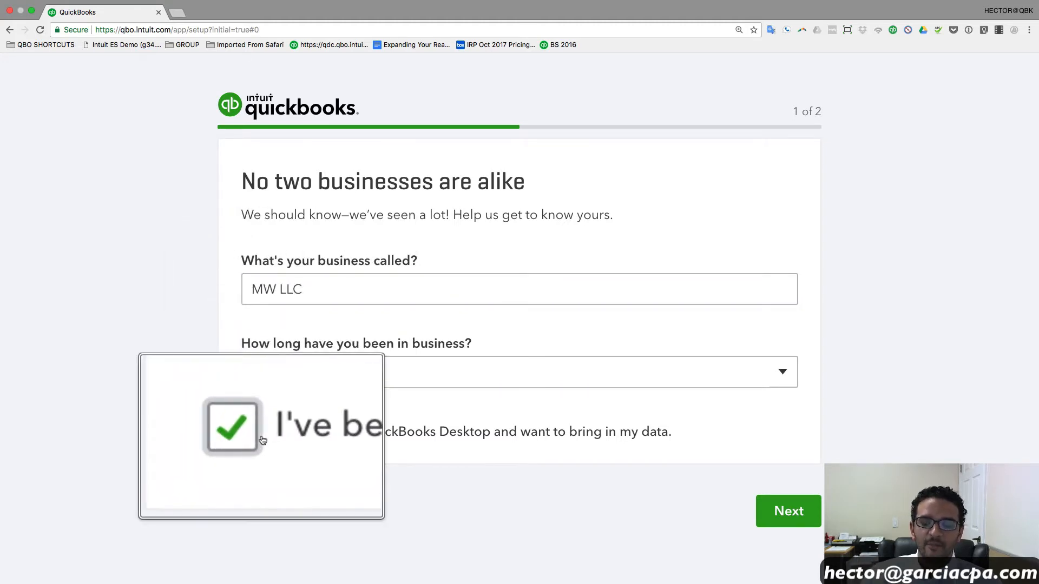
click(782, 507)
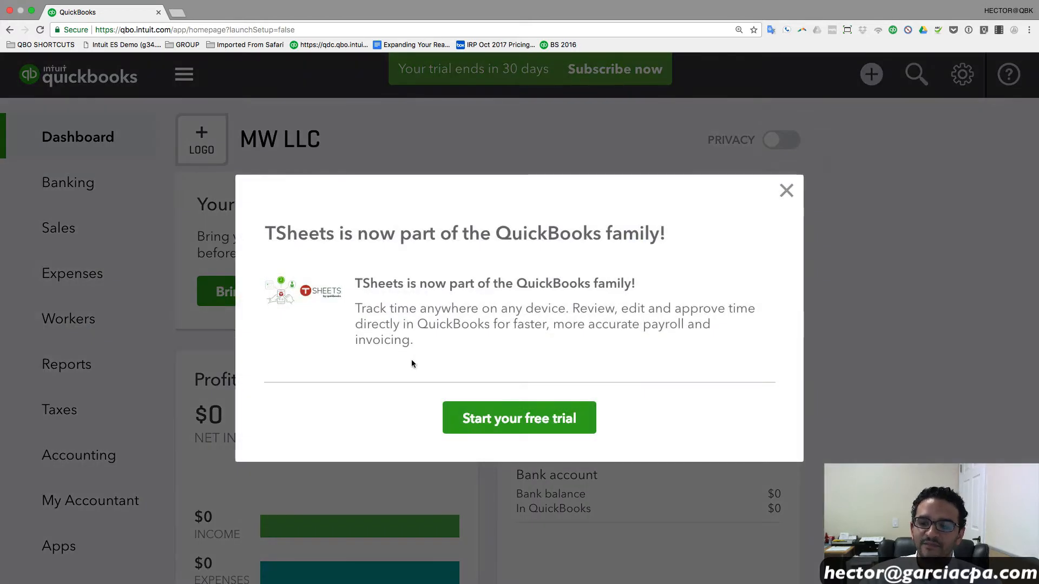
click(787, 190)
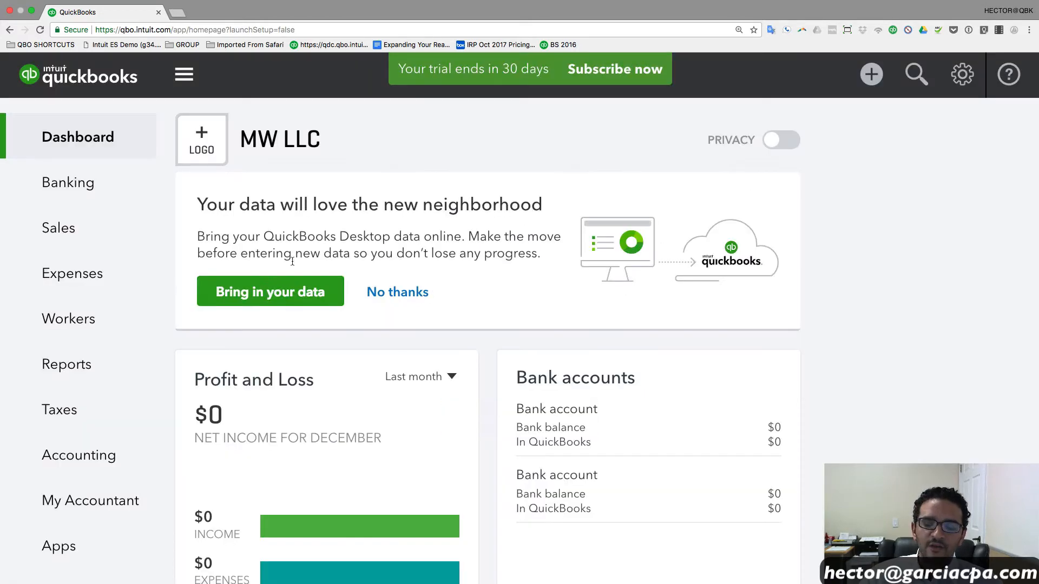
Step: Open the instructions for bringing in QuickBooks Desktop data and review the steps for exporting from the Mac version
click(282, 295)
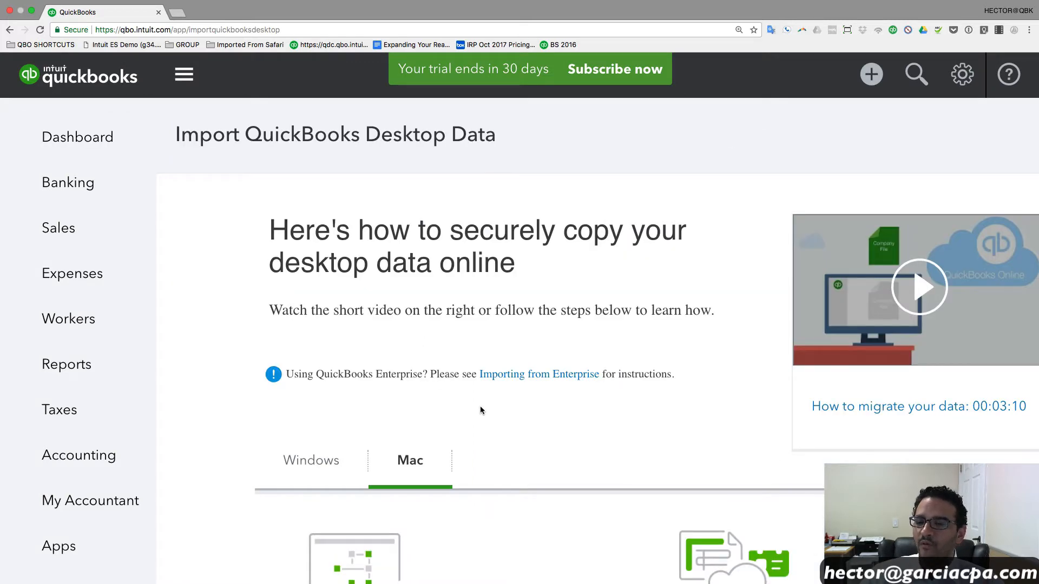
key(super+minus)
key(super+minus)
key(super+plus)
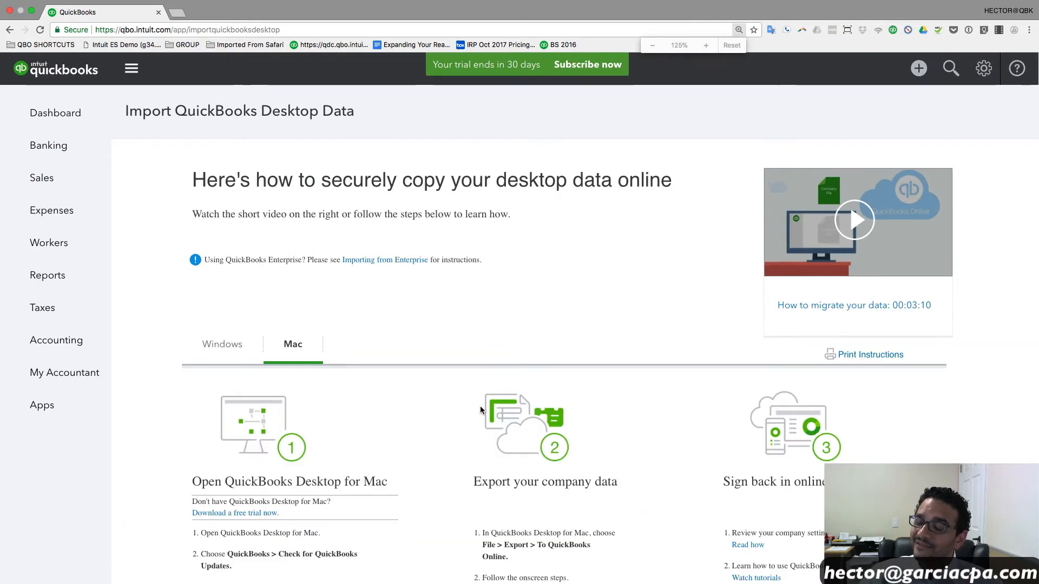
scroll(480, 407, down, 5)
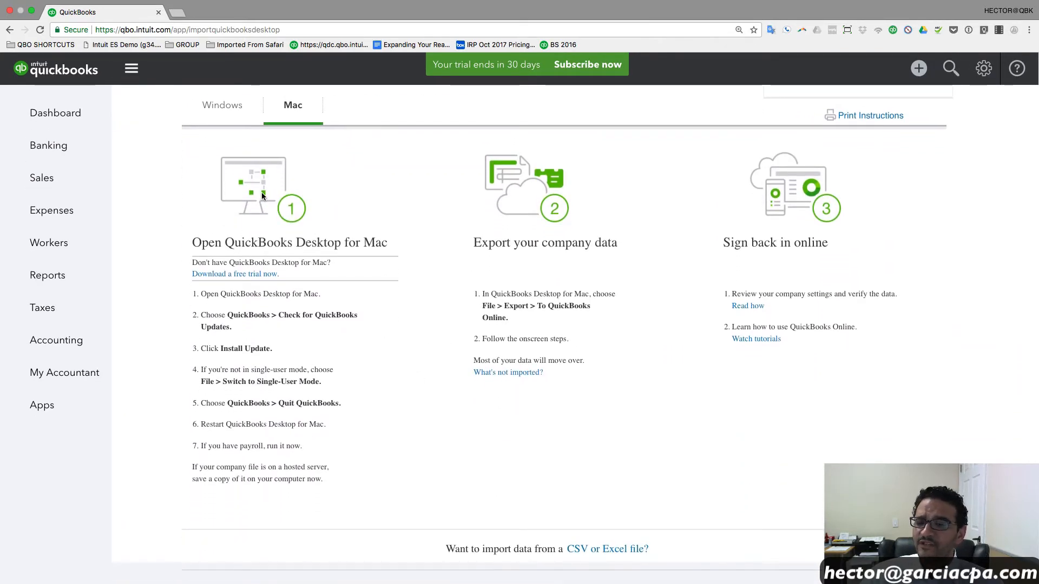
scroll(257, 226, up, 3)
scroll(259, 233, down, 3)
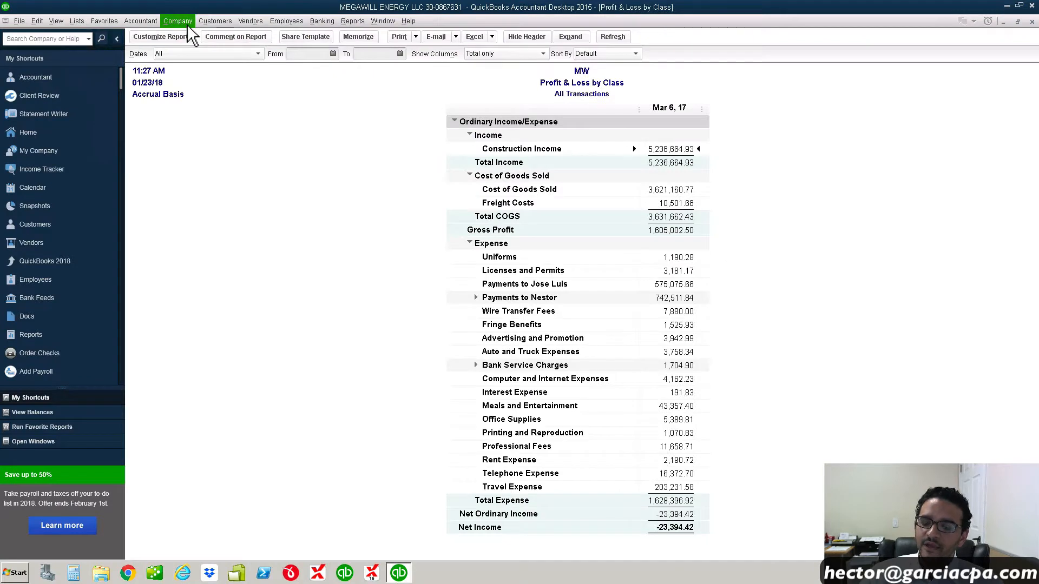
Step: In QuickBooks Desktop, start exporting the company file to QuickBooks Online and move the export window toward the upper left
click(186, 24)
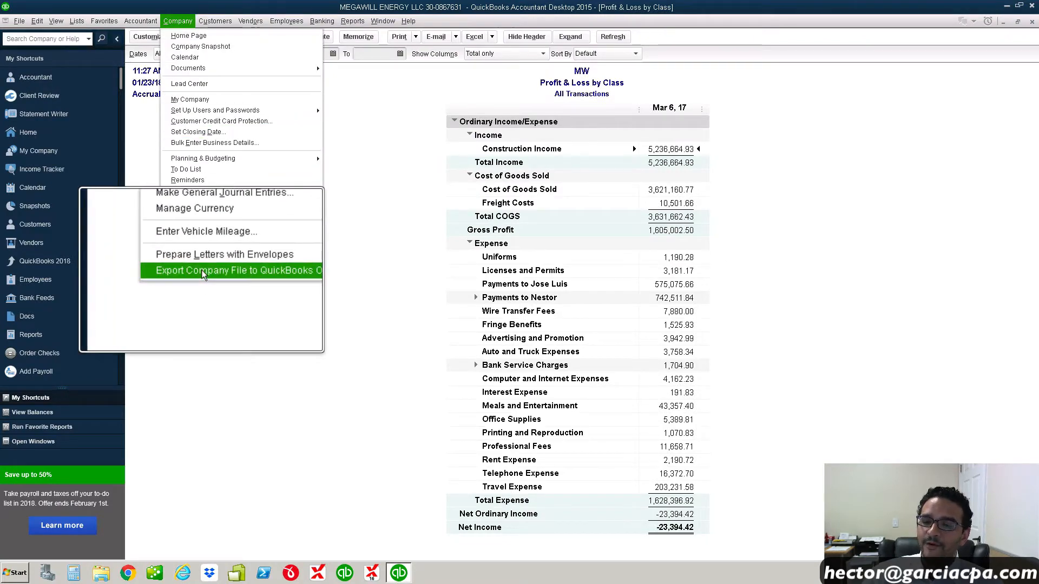
click(234, 273)
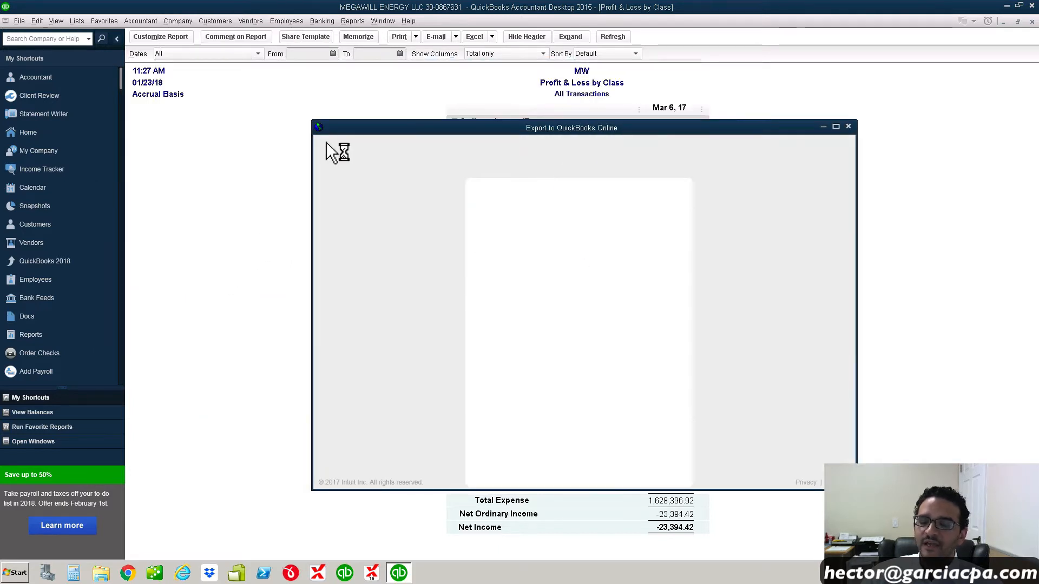
drag(417, 133, 287, 96)
Step: Sign in to QuickBooks Online Accountant for the export with the account e-mail and password, enabling Remember me
click(395, 265)
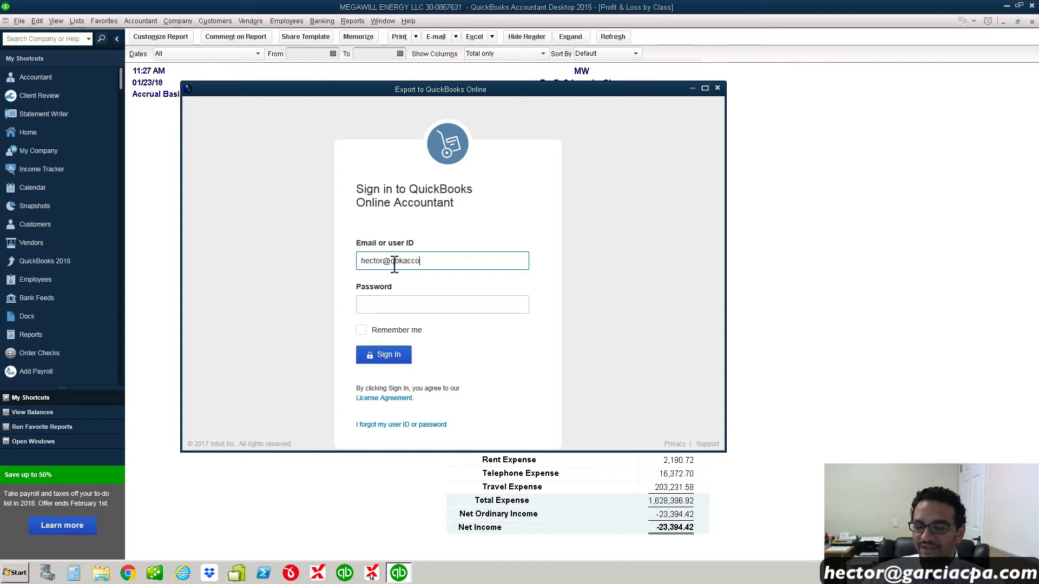
key(Tab)
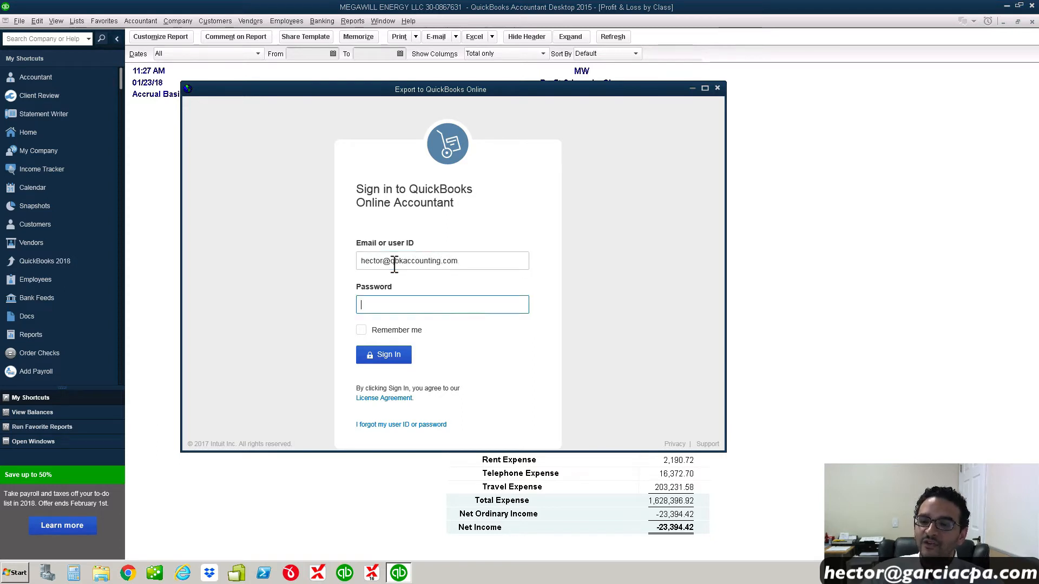
text(••••••)
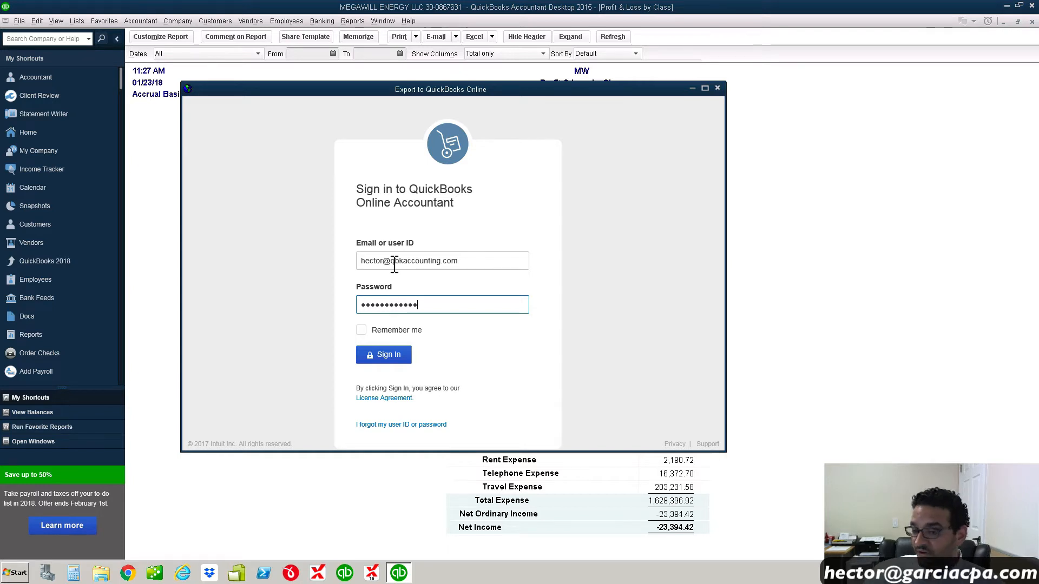
text(••••••)
click(361, 330)
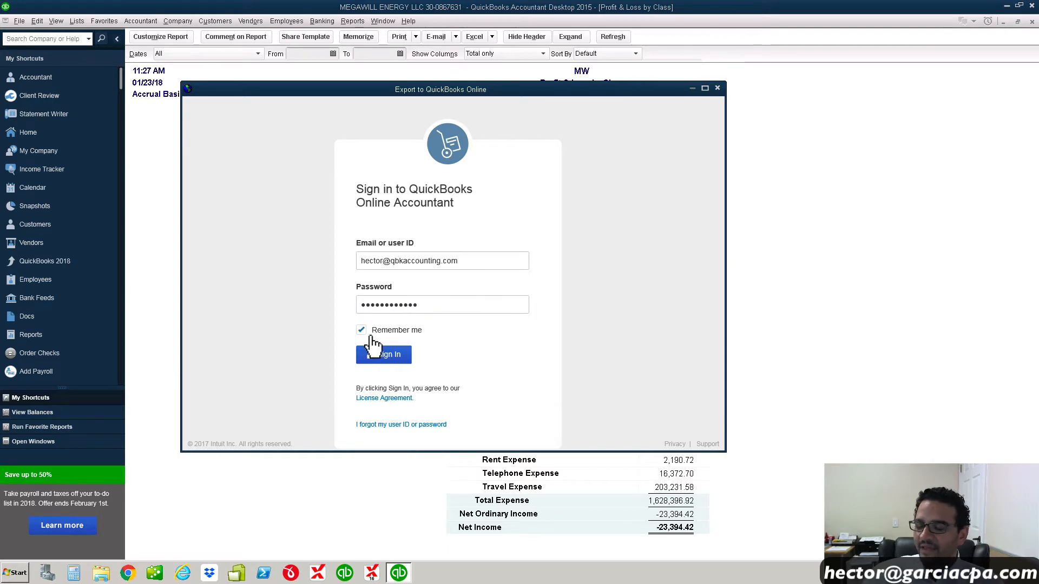
click(389, 357)
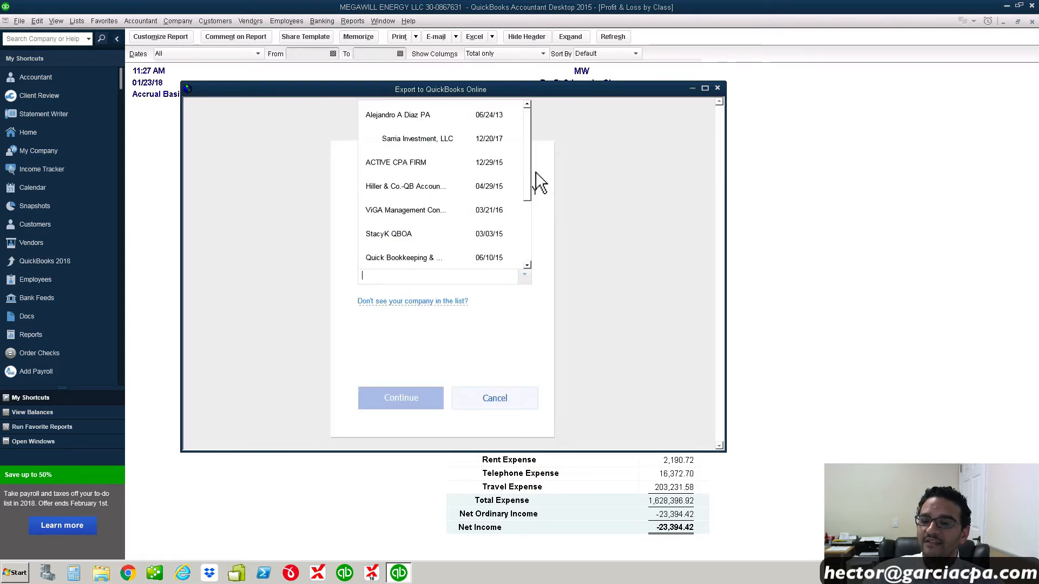
Step: Choose MW LLC as the online company that receives the desktop file and continue with the import
drag(534, 172, 524, 243)
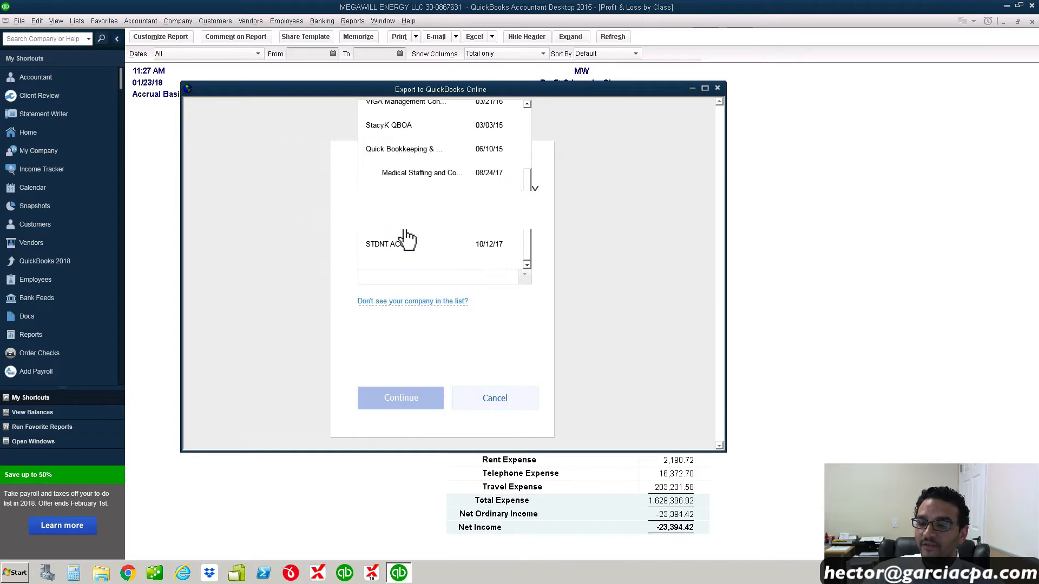
click(407, 240)
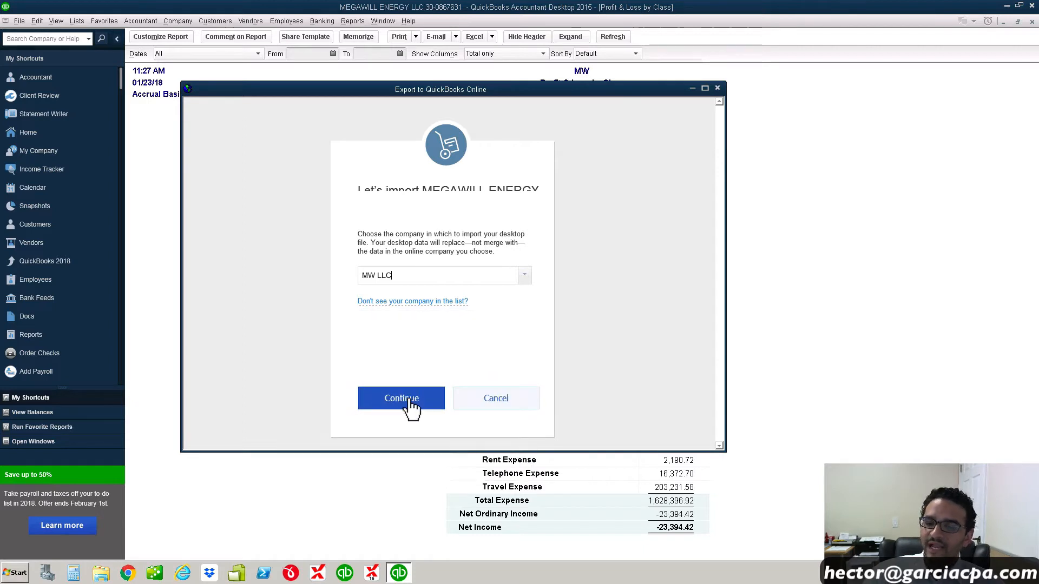
click(413, 406)
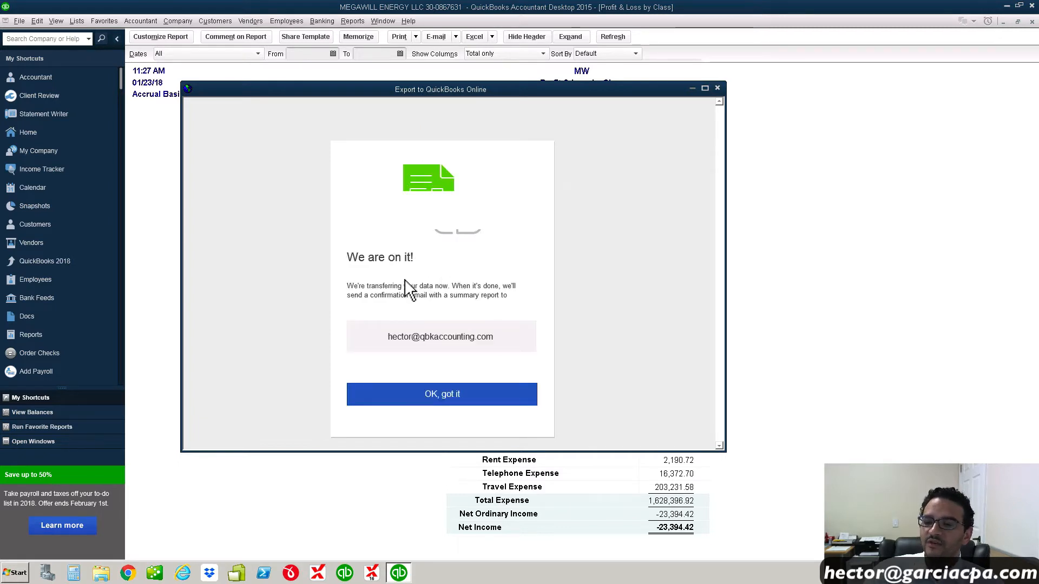
Step: Magnify and read the data transfer notice, and acknowledge it to close the export window
key(super+plus)
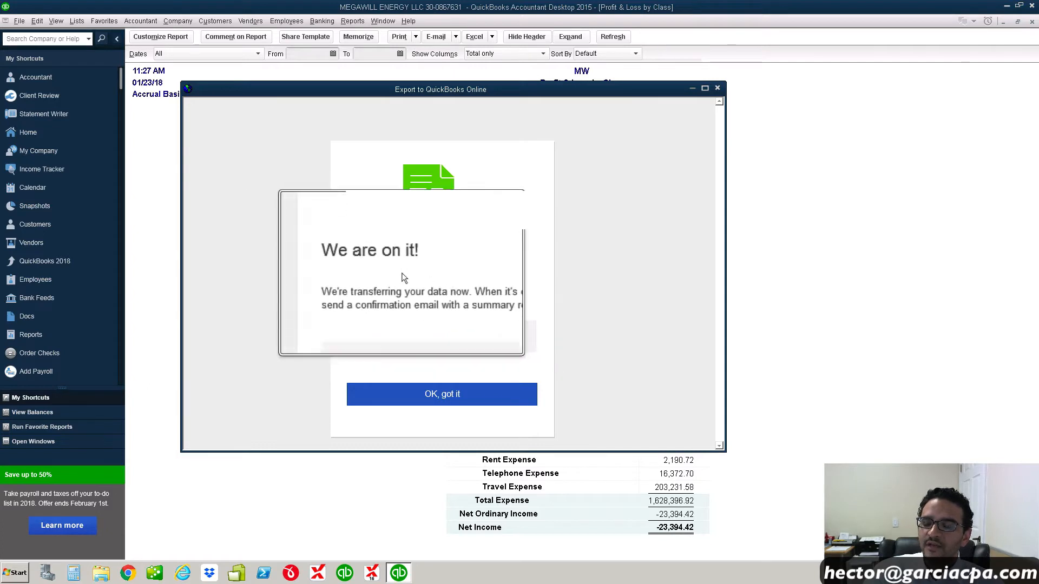
key(super+Escape)
key(super+plus)
key(super+Escape)
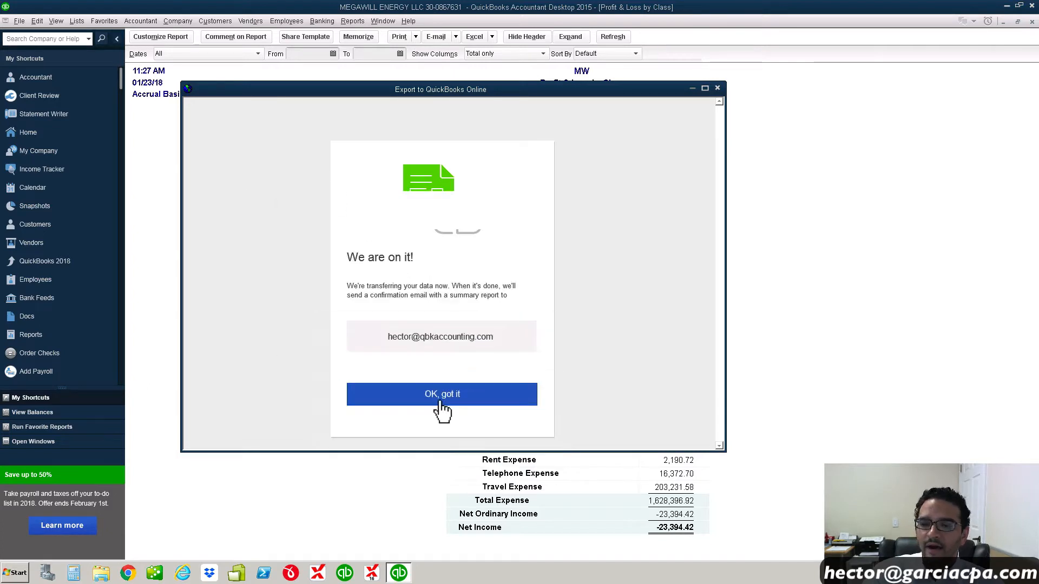
click(433, 403)
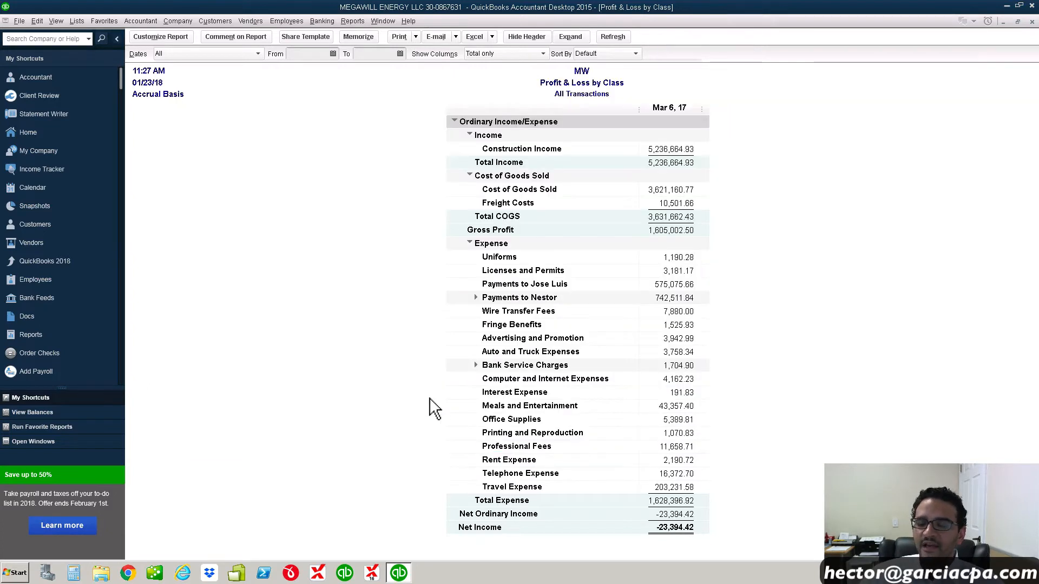
Step: Switch to the browser, load gmail.com in a new tab and open the QuickBooks e-mail about the data being available online
key(ctrl+Left)
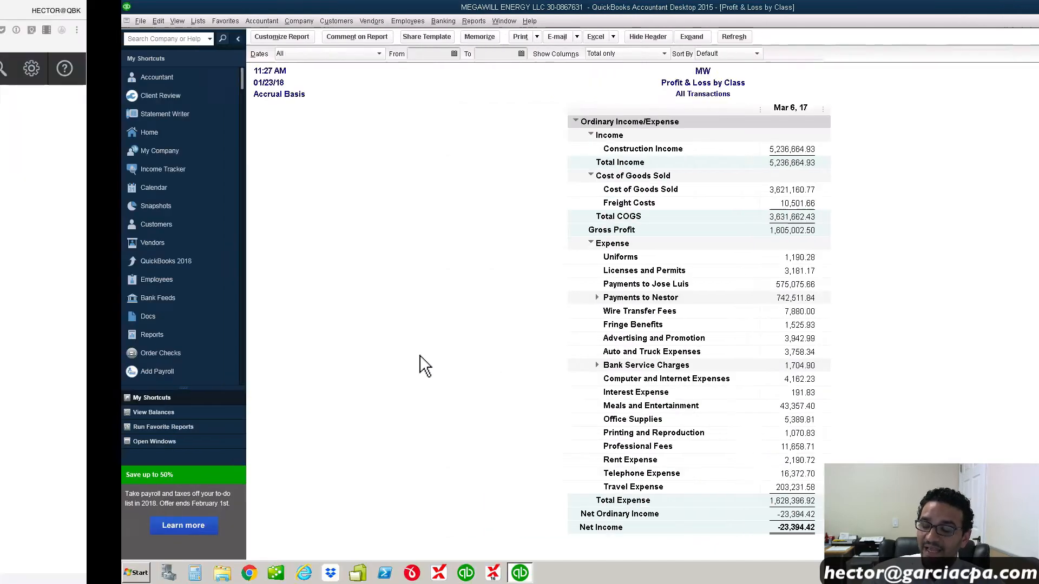
click(174, 12)
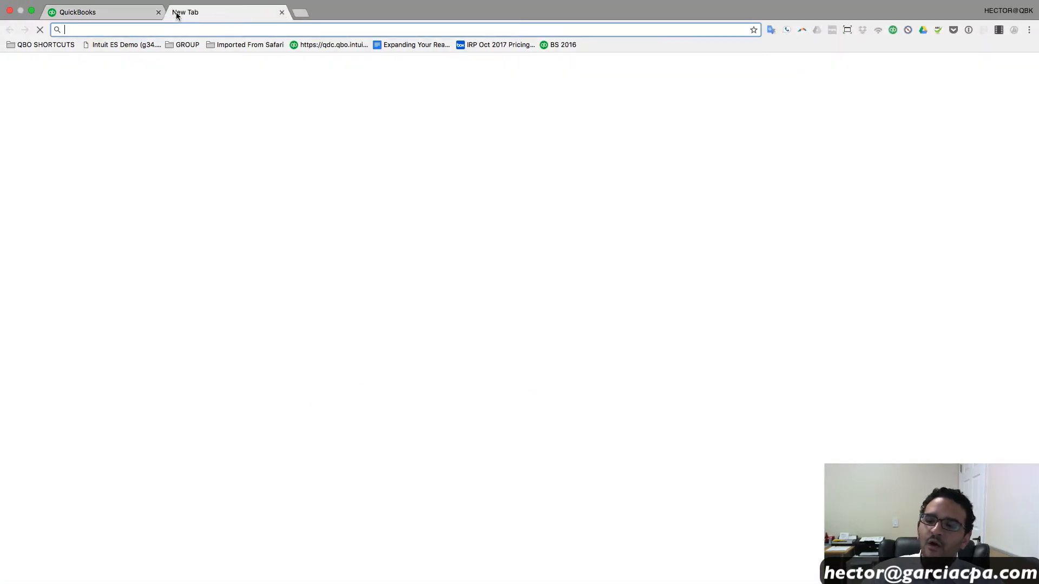
text(gmail.com)
key(Return)
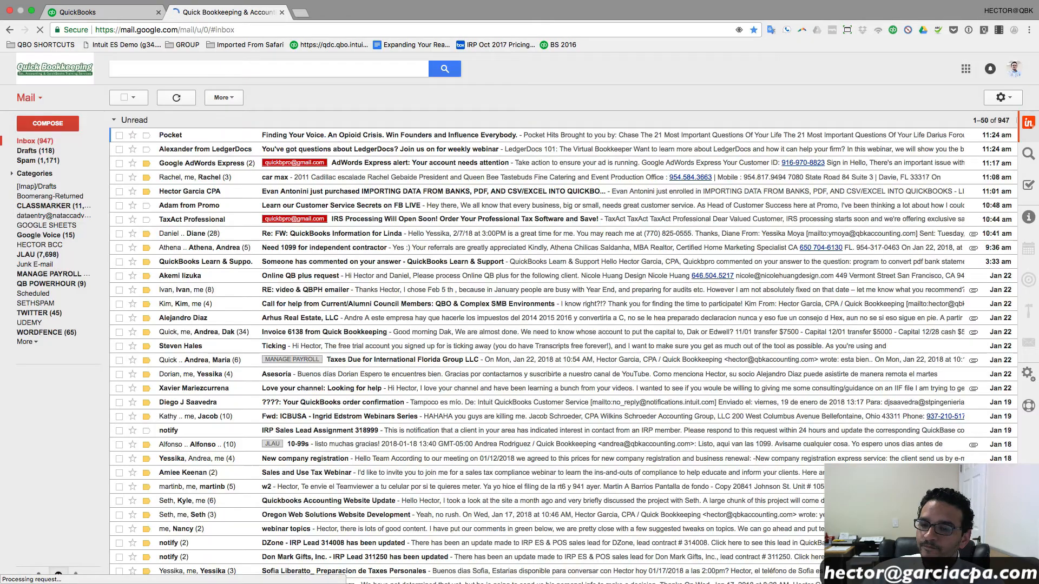
click(339, 135)
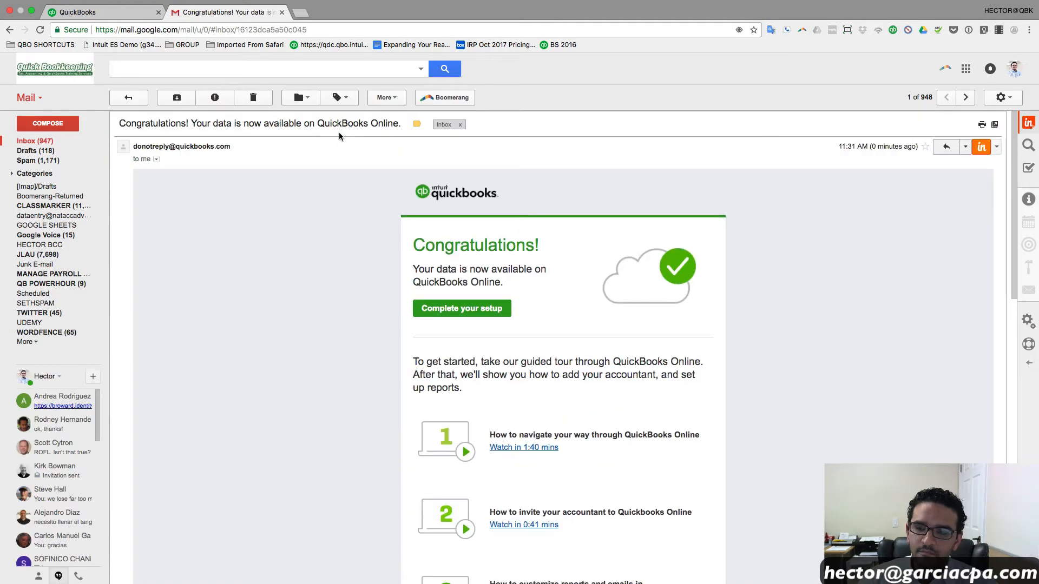
Step: Enlarge the QuickBooks e-mail and read through its setup message and guided tour links
key(super+plus)
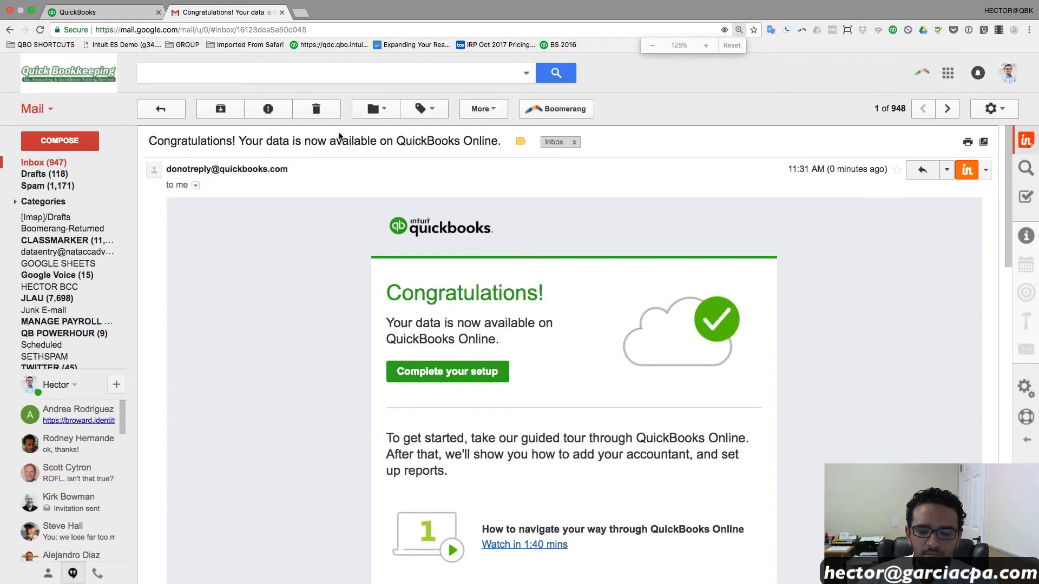
scroll(466, 252, down, 2)
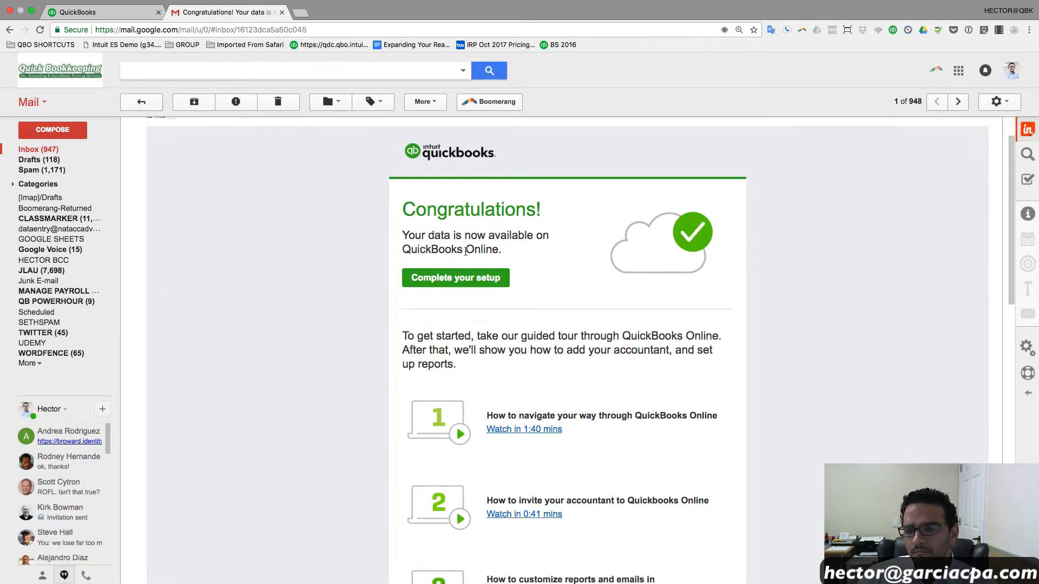
scroll(462, 225, down, 1)
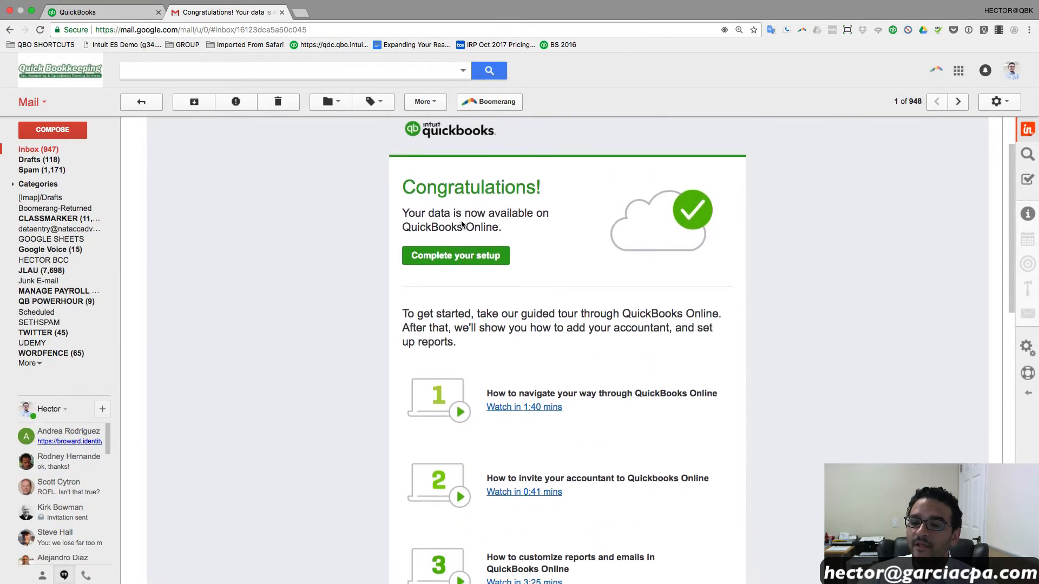
scroll(464, 221, up, 1)
scroll(467, 206, up, 2)
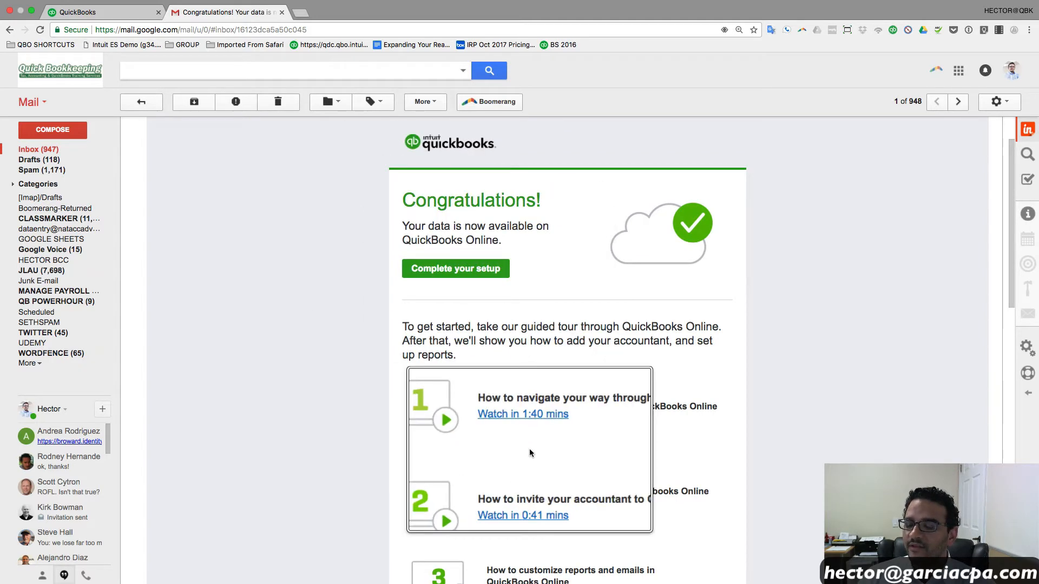
scroll(531, 456, down, 1)
scroll(531, 457, up, 3)
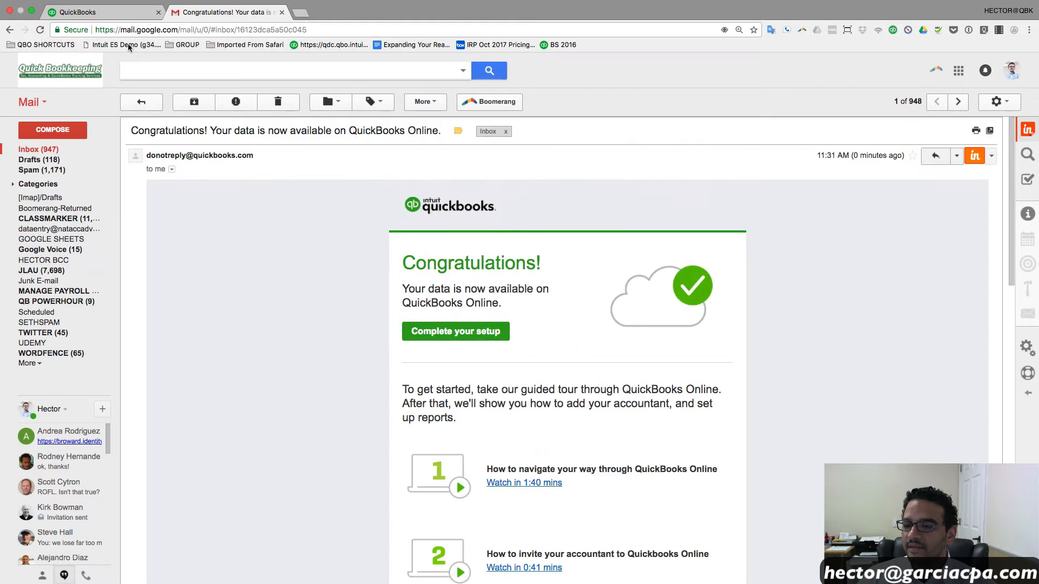
Step: Return to the QuickBooks Online tab, reload the MW LLC dashboard and open the Reports list
click(123, 15)
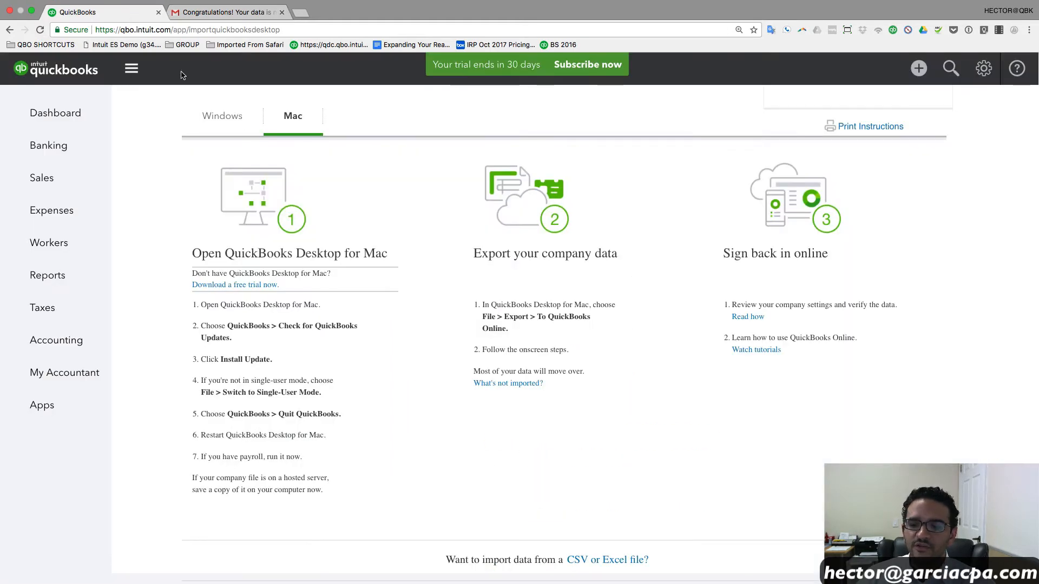
scroll(384, 216, up, 4)
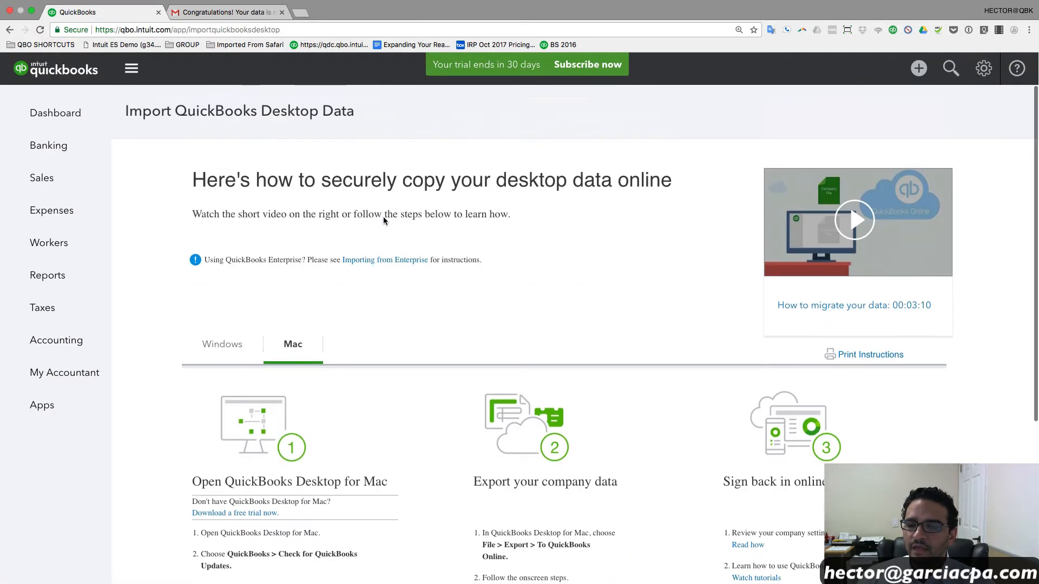
click(56, 115)
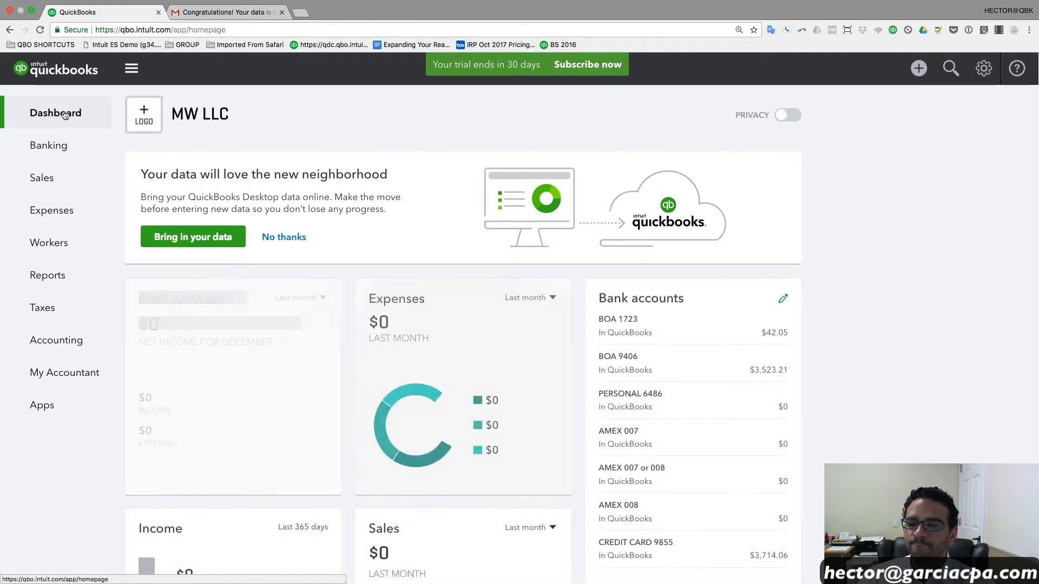
click(39, 31)
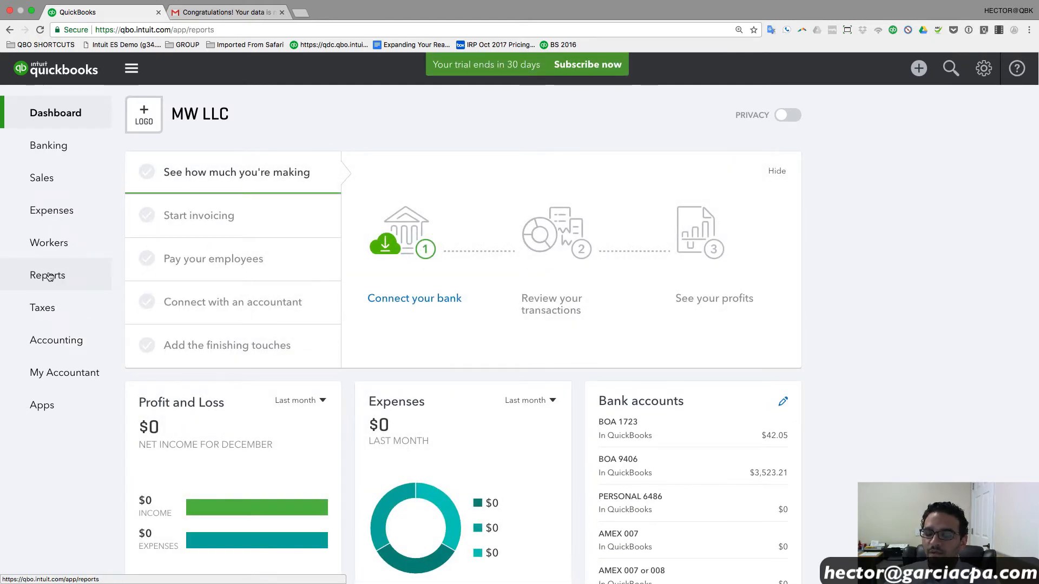
click(50, 277)
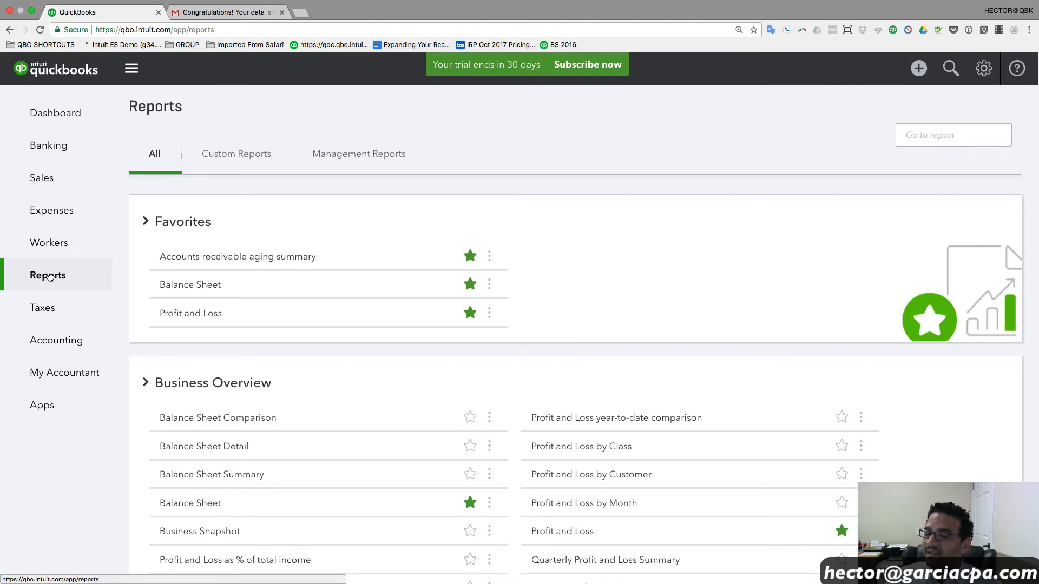
Step: Run the Profit and Loss report for All Dates, dismissing the customization tour, and check its net income
click(201, 316)
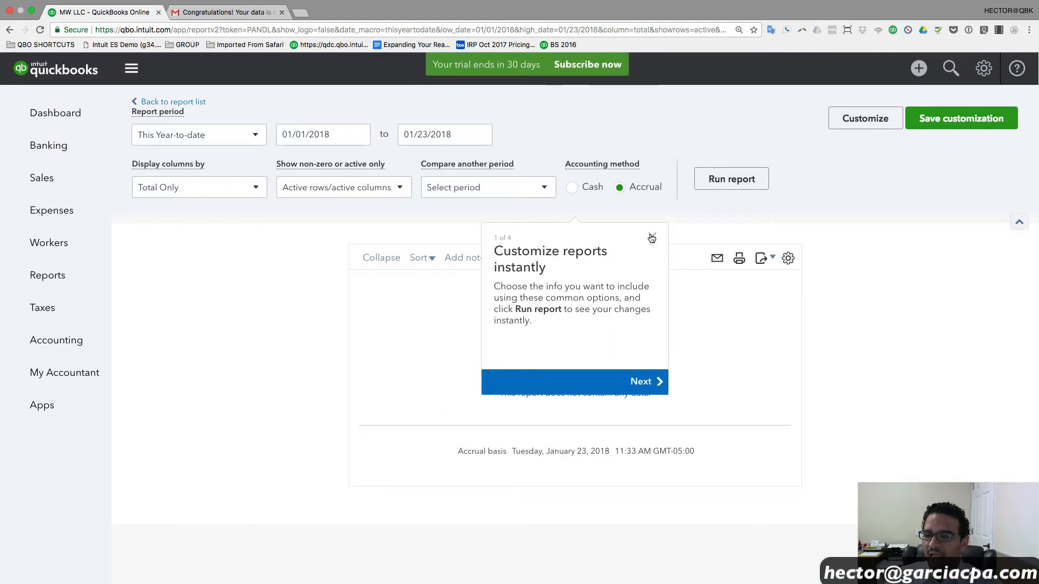
click(652, 238)
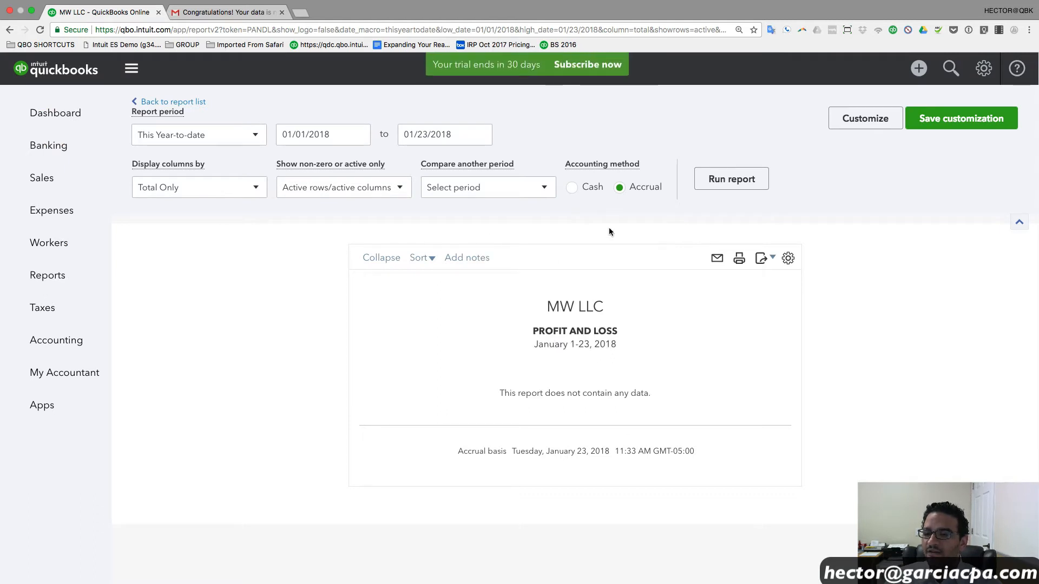
click(223, 142)
click(183, 159)
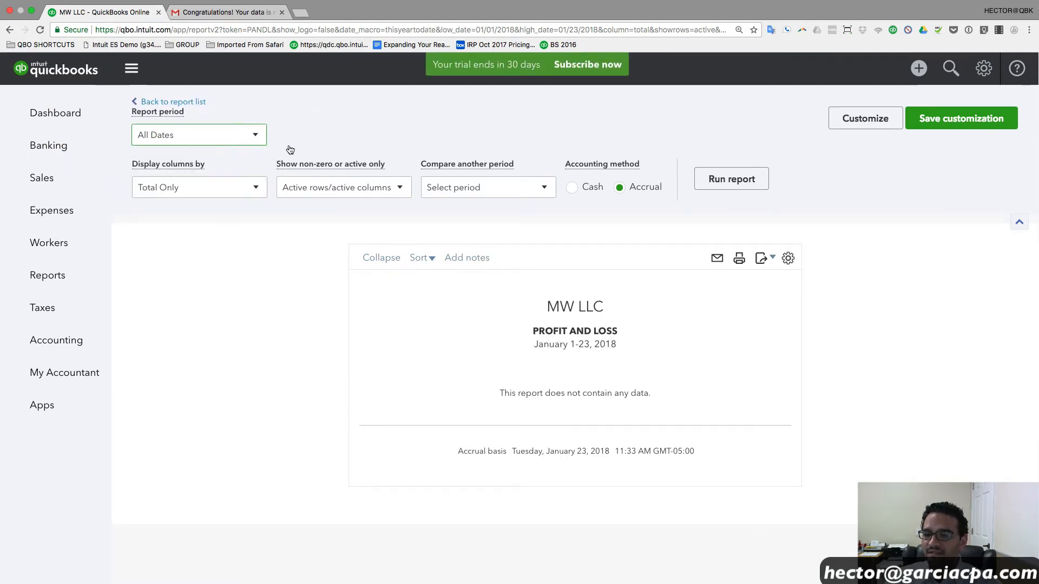
click(736, 181)
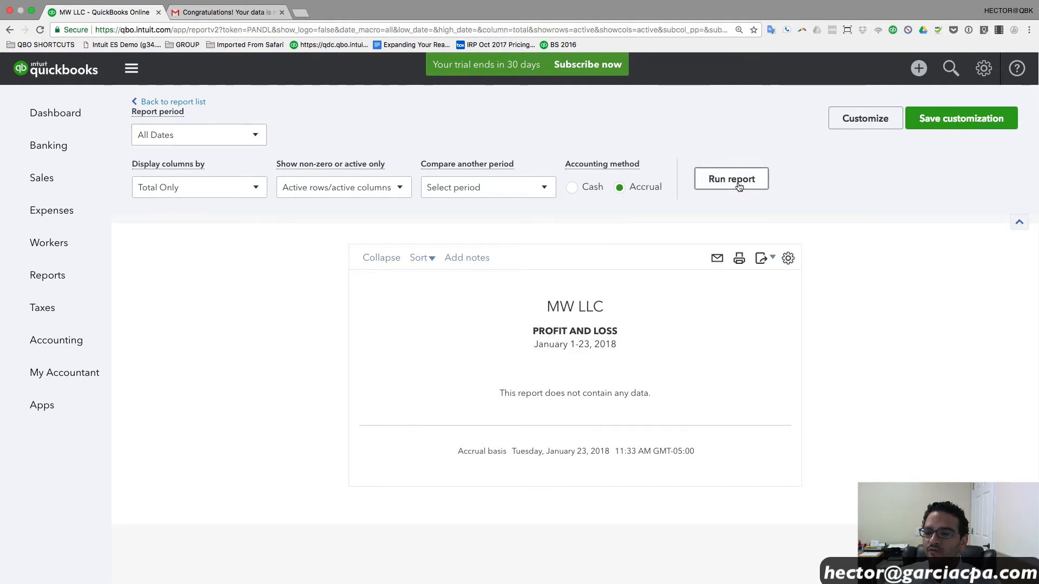
scroll(625, 402, down, 15)
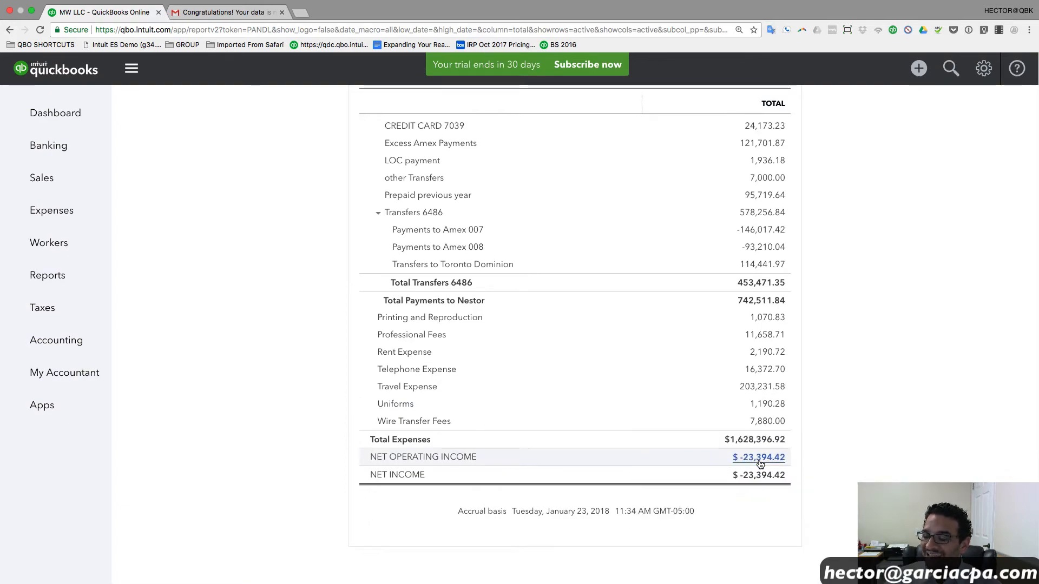
key(ctrl+Right)
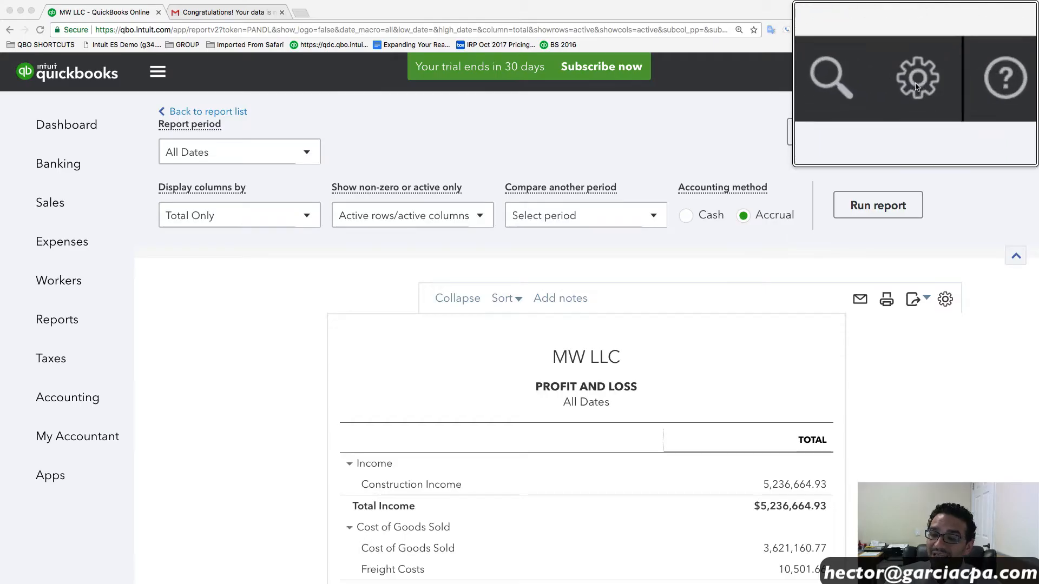
Step: Open user management for MW LLC and start an accountant invitation
click(973, 73)
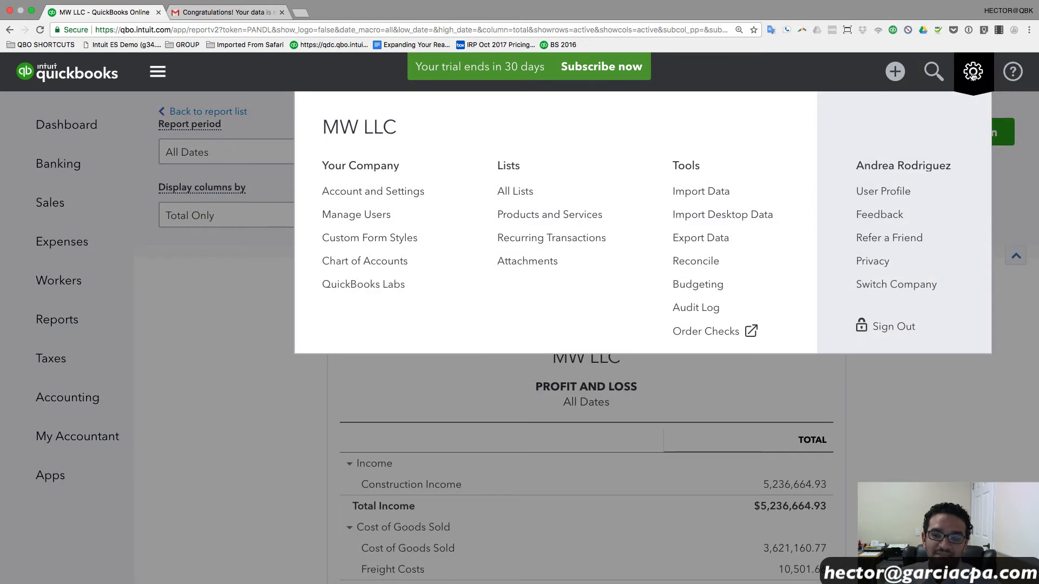
click(356, 217)
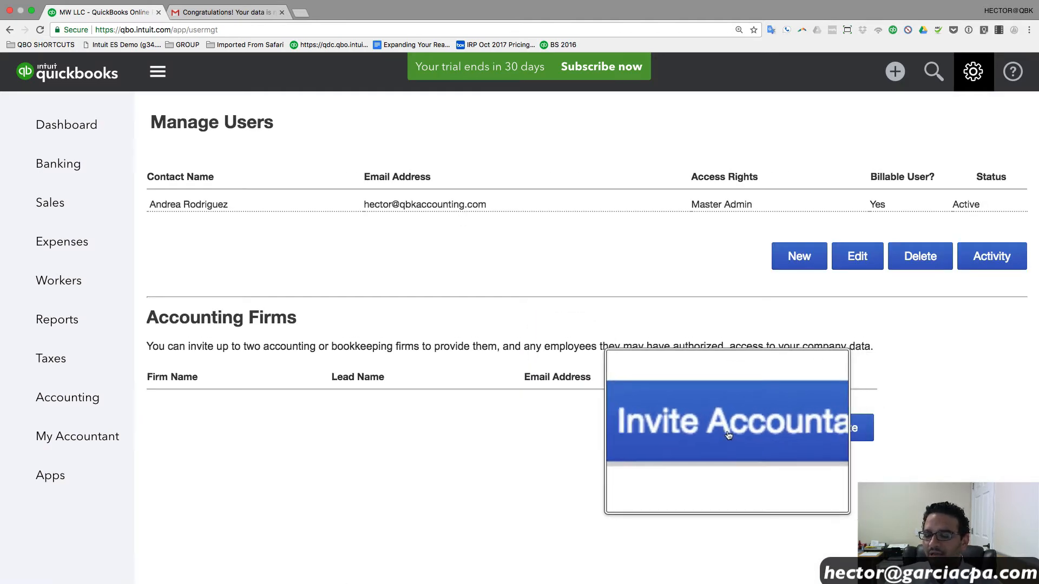
click(668, 429)
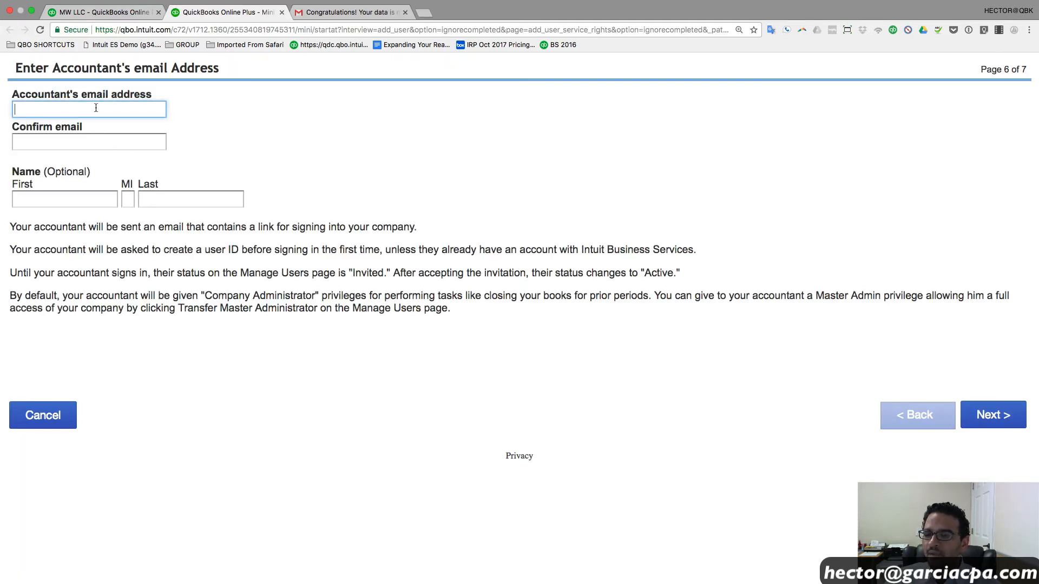
Step: Fill in the accountant's e-mail address, confirmation and name from the saved autofill entry, and finish sending the invitation
text(hector)
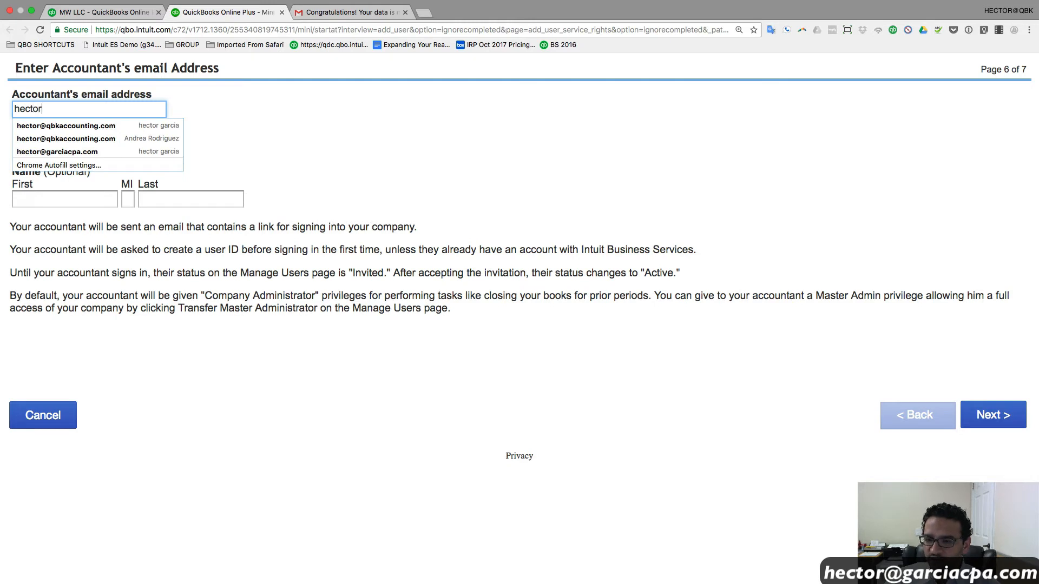
key(Down)
key(Return)
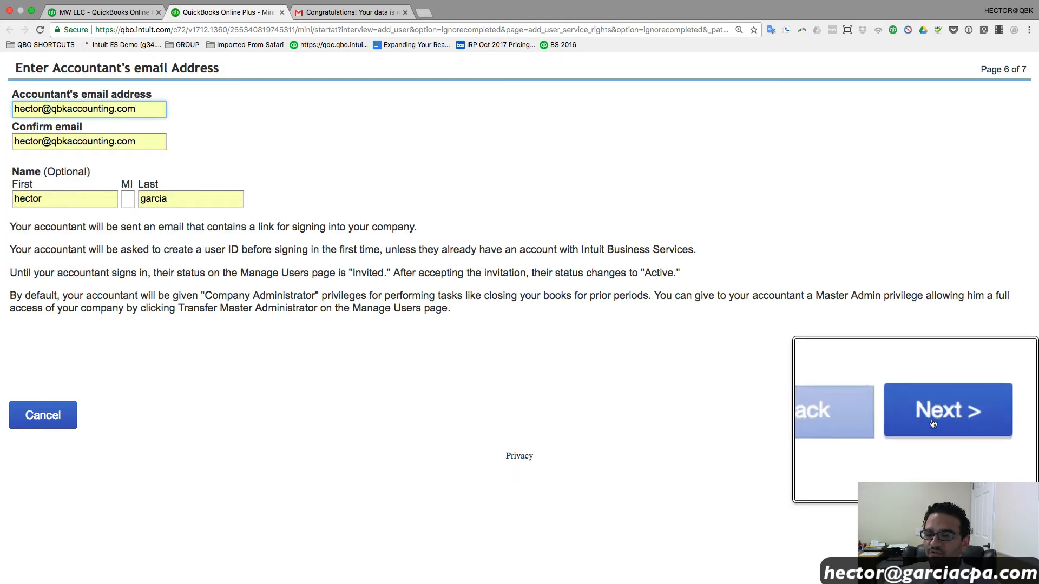
click(990, 418)
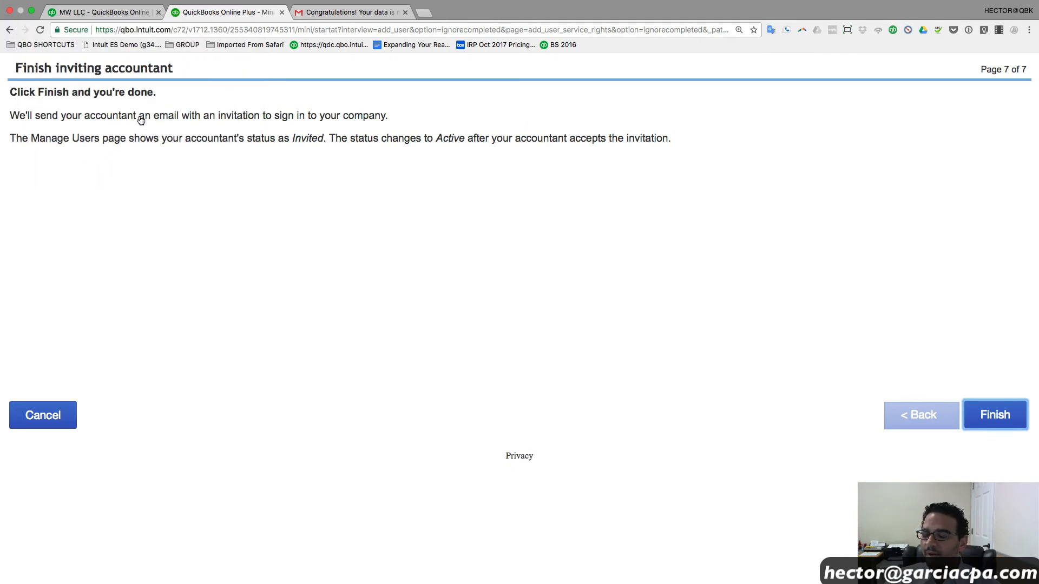
click(1016, 429)
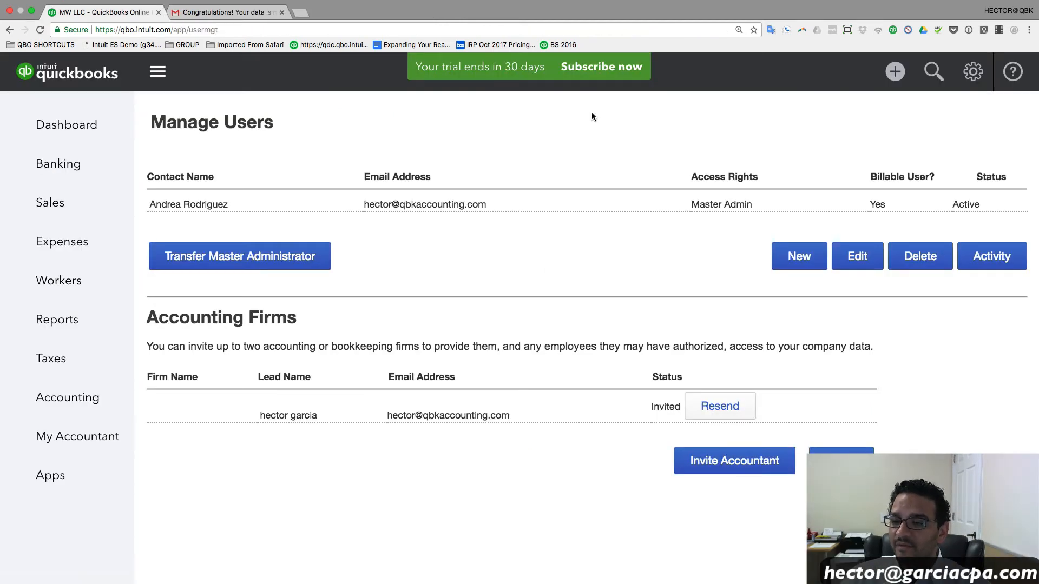
Step: Open the subscription page for the MW LLC trial company
click(593, 74)
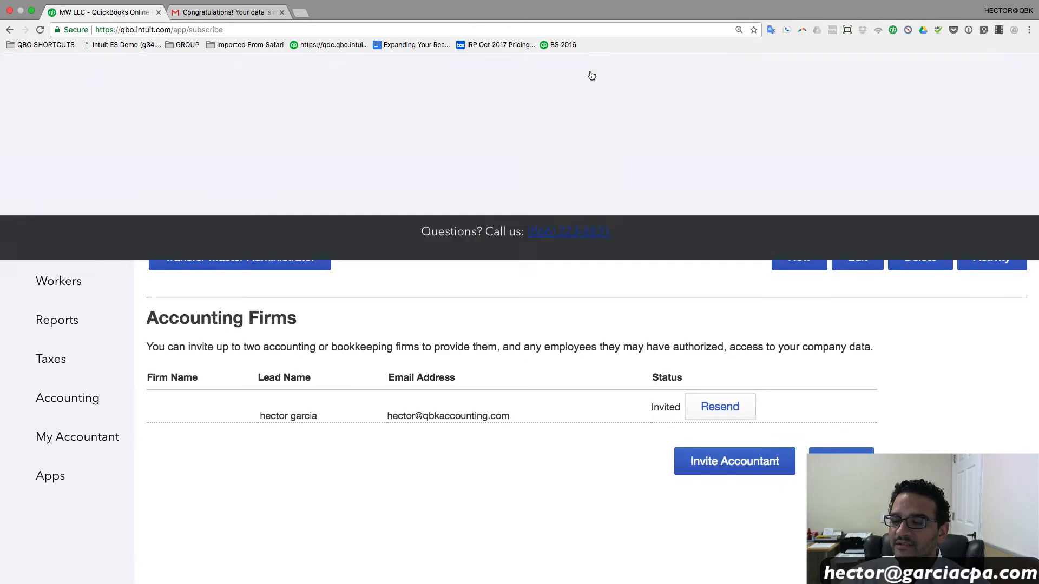